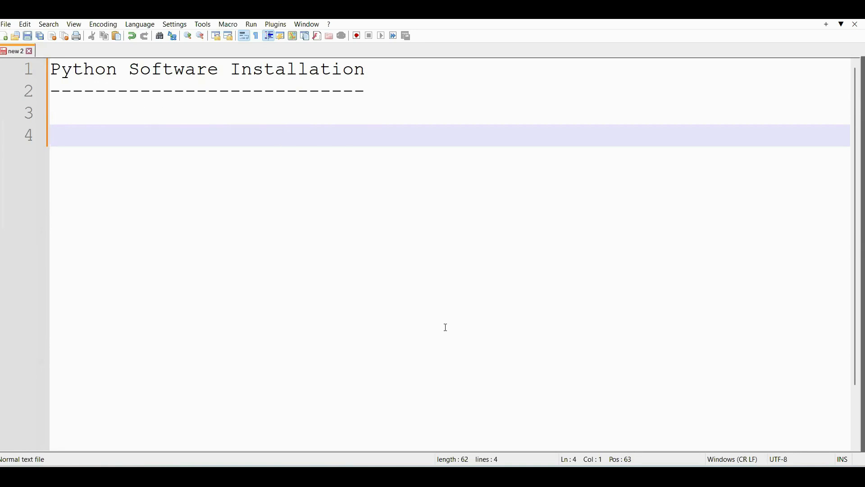
# - Switch to the Edge browser and open python.org in a new tab
pyautogui.click(555, 476)
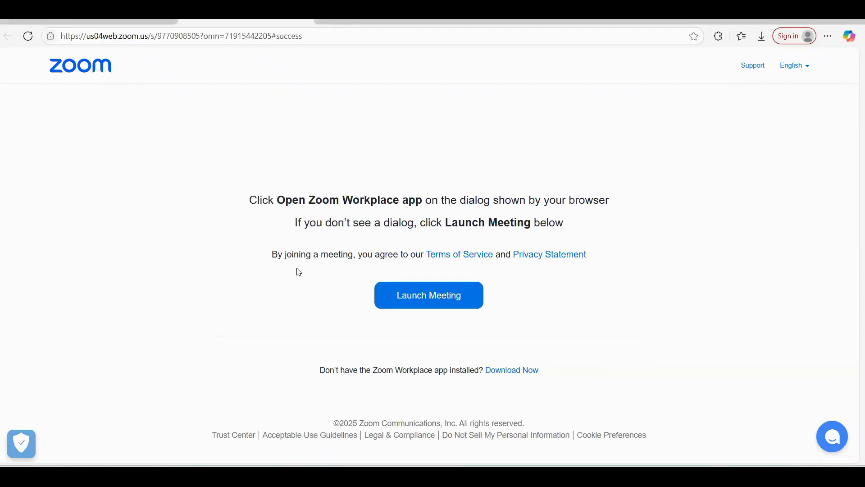
pyautogui.click(321, 21)
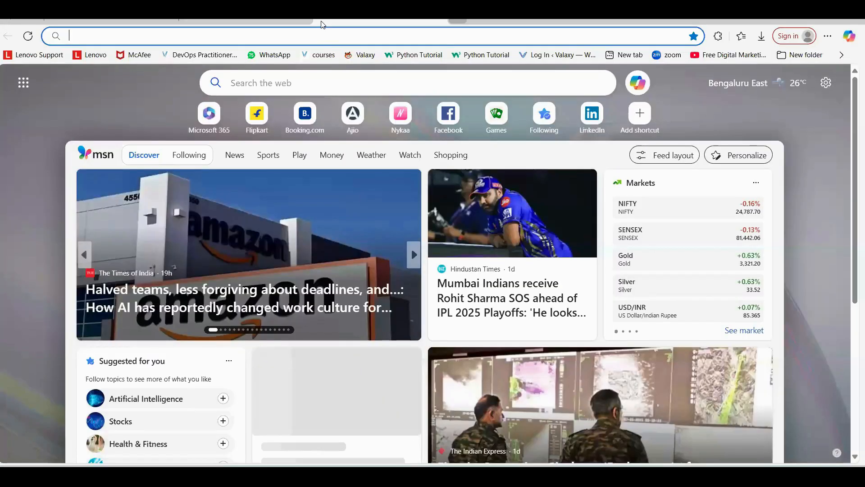
pyautogui.write('pyt')
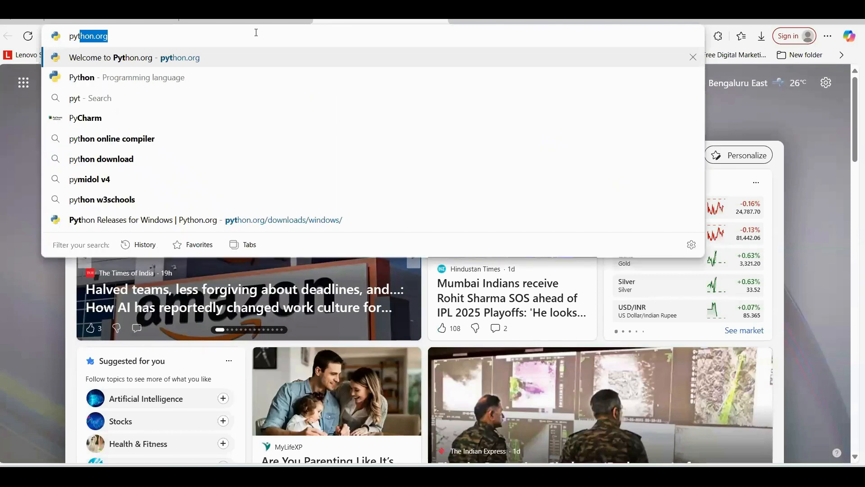
pyautogui.write('hon')
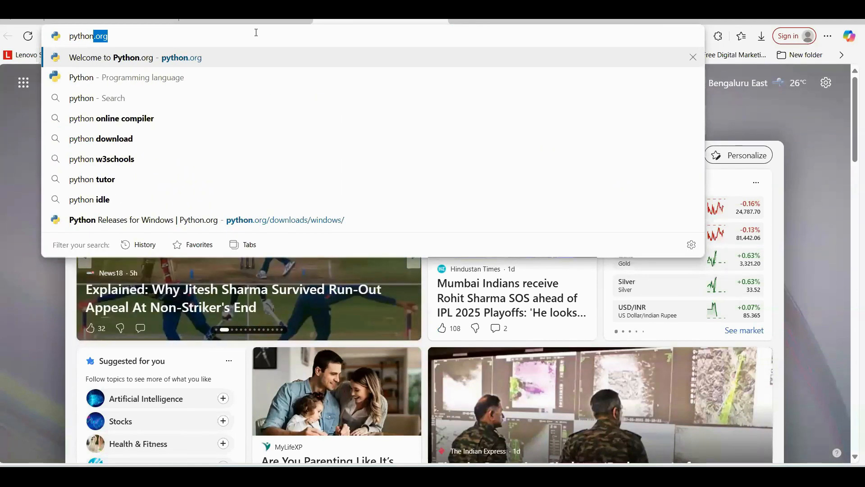
pyautogui.press('Return')
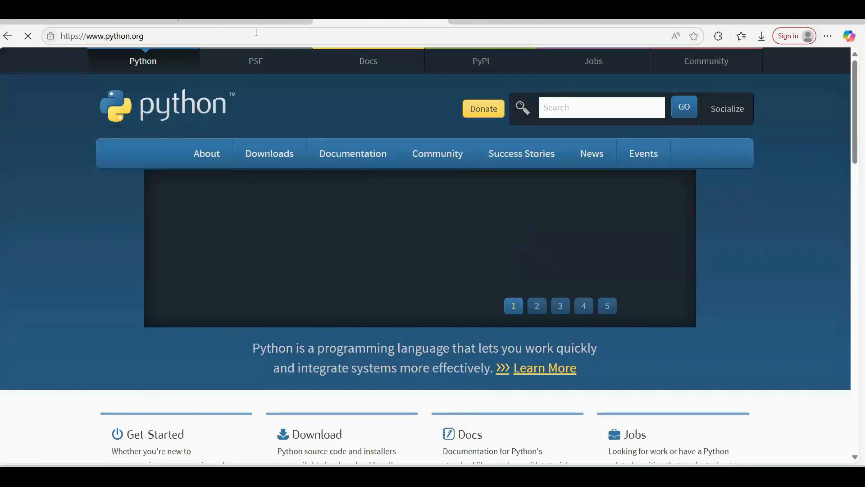
# - Open the Python Releases for Windows page from the site's downloads section and look through the stable releases
pyautogui.moveTo(273, 162)
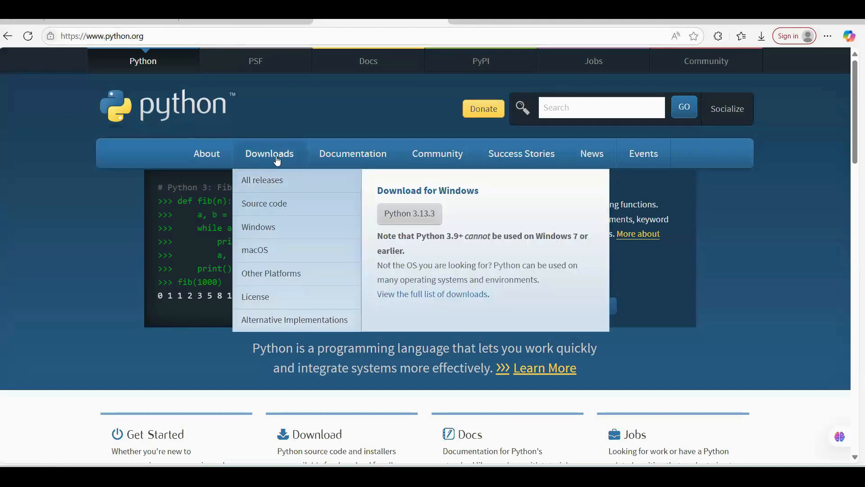
pyautogui.moveTo(317, 159)
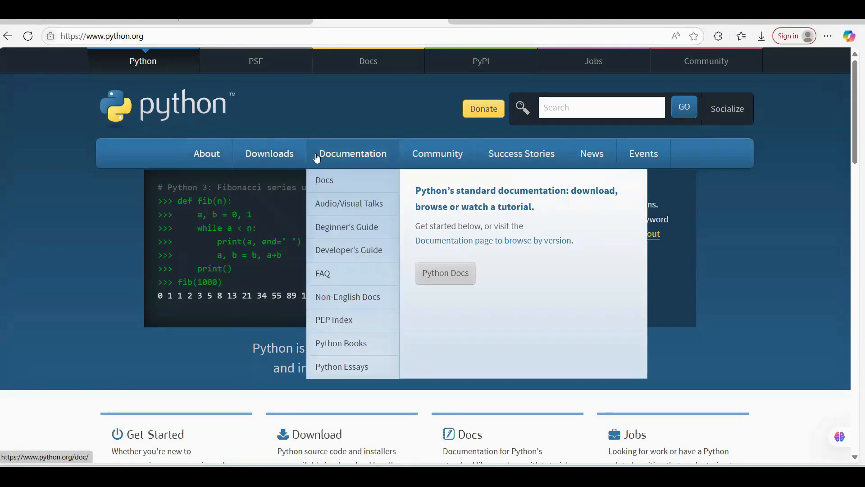
pyautogui.moveTo(433, 161)
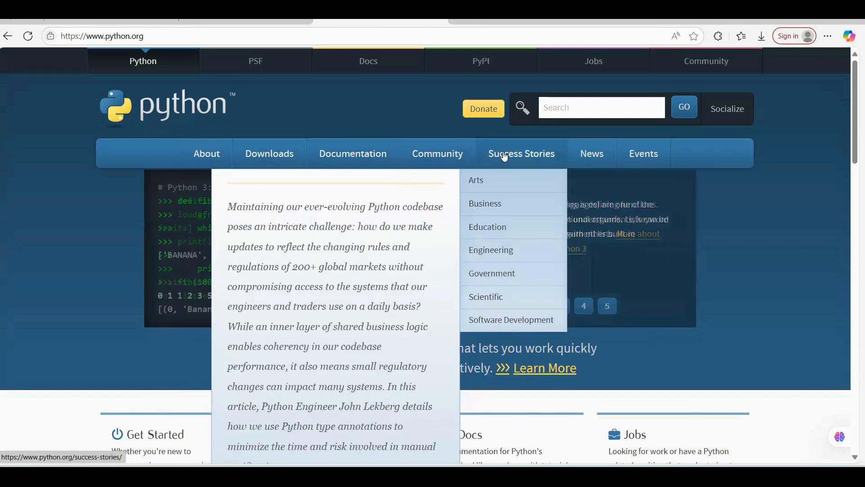
pyautogui.moveTo(584, 159)
pyautogui.moveTo(646, 161)
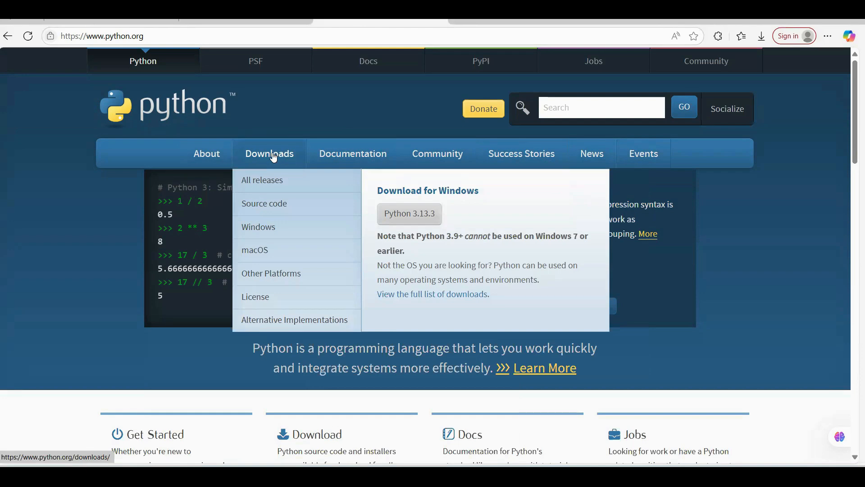
pyautogui.click(274, 157)
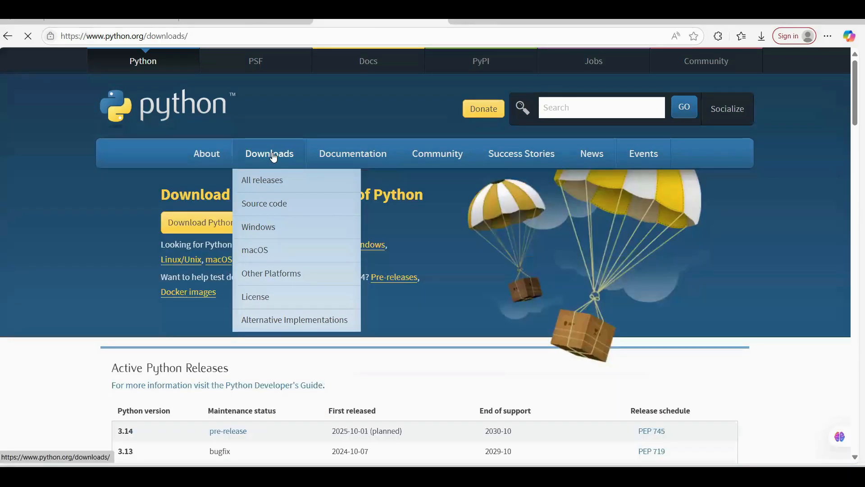
pyautogui.moveTo(255, 237)
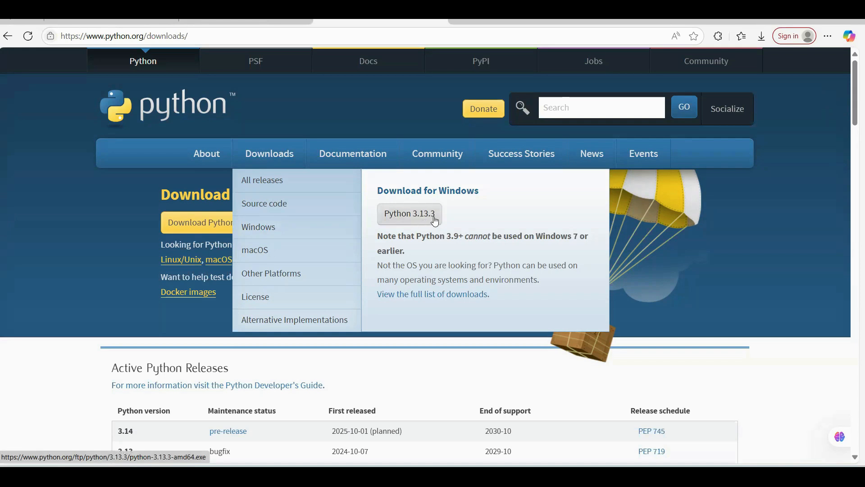
pyautogui.click(265, 228)
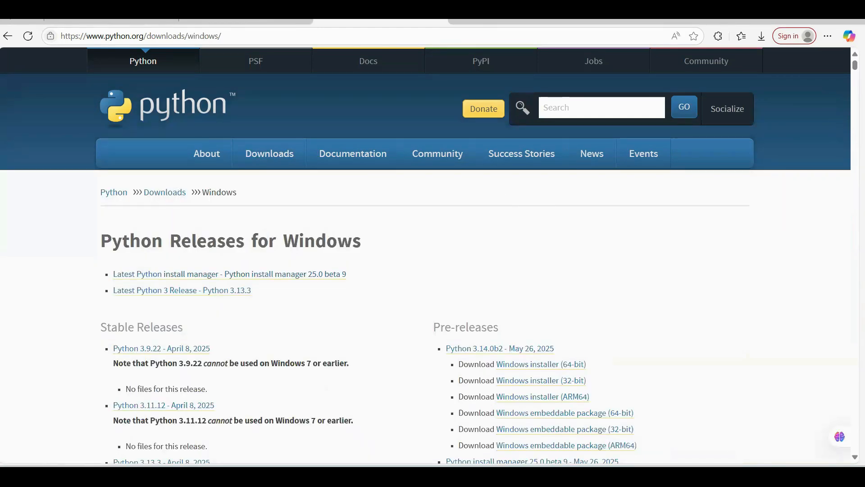
pyautogui.scroll(-3, 286, 269)
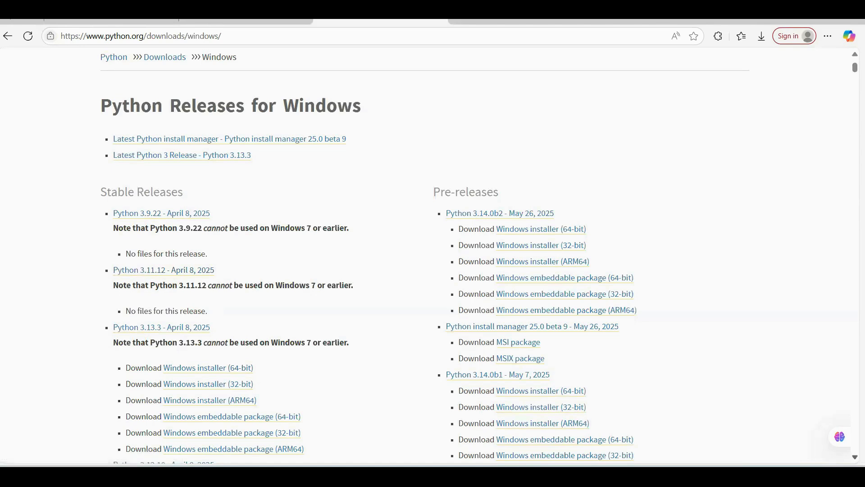
pyautogui.scroll(-3, 425, 256)
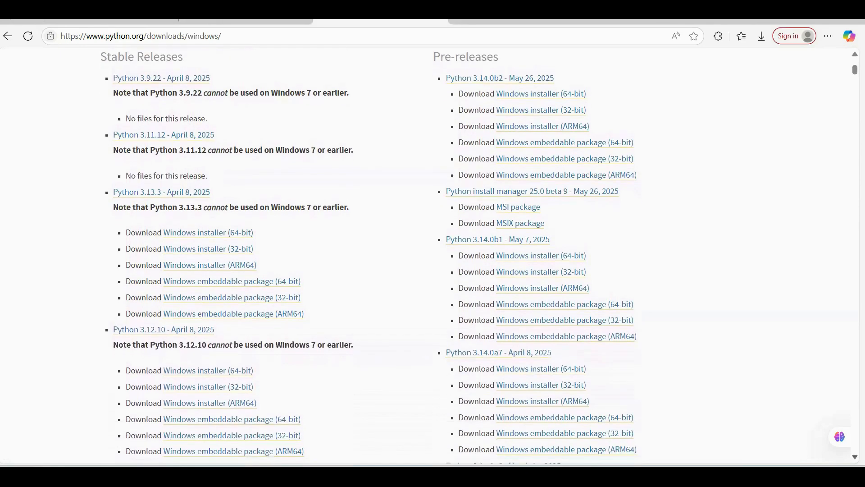
pyautogui.scroll(-1, 425, 256)
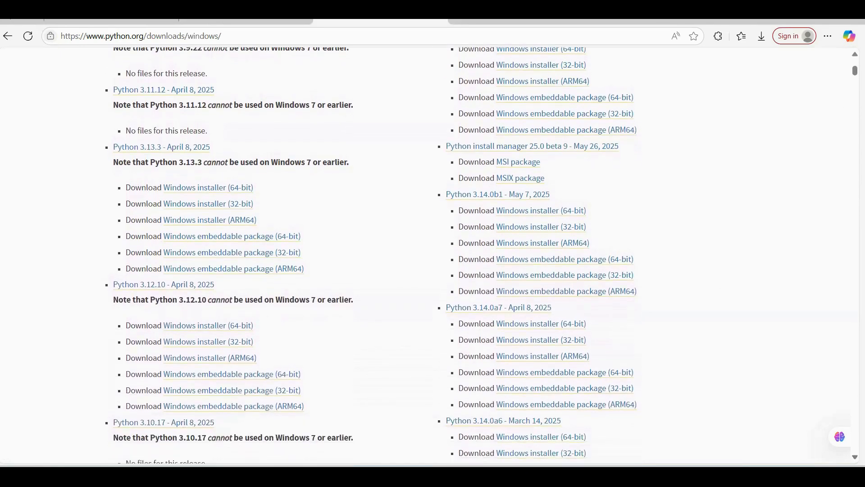
pyautogui.scroll(4, 541, 147)
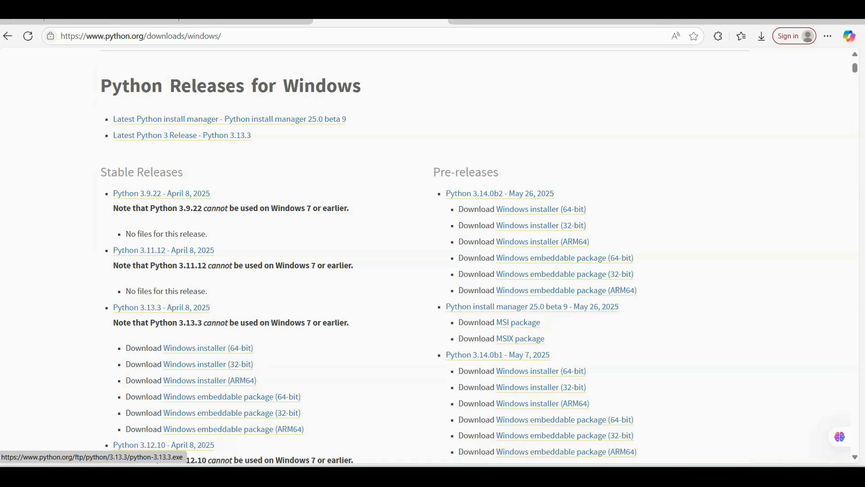
# - Open Control Panel's System page under System and Security and check the computer's system type
pyautogui.press('super')
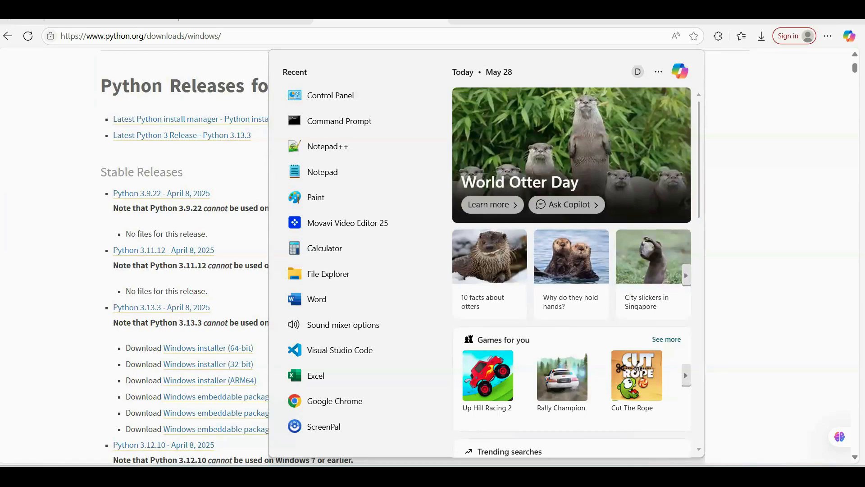
pyautogui.write('contr')
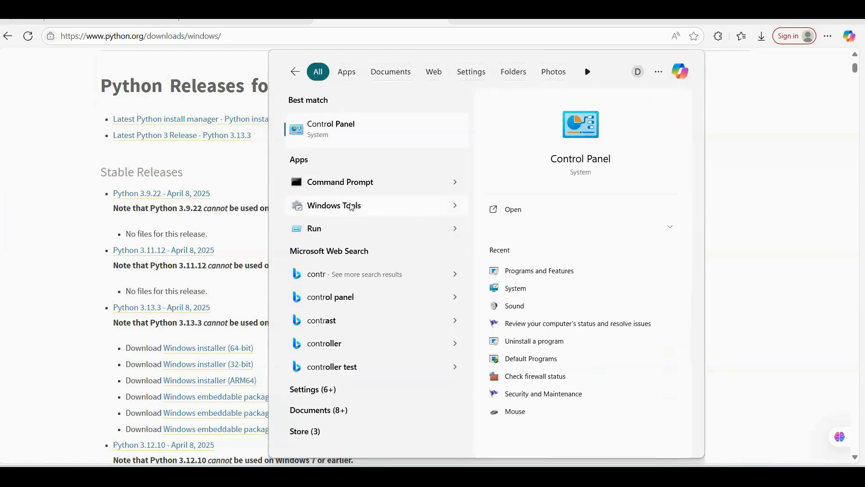
pyautogui.click(334, 127)
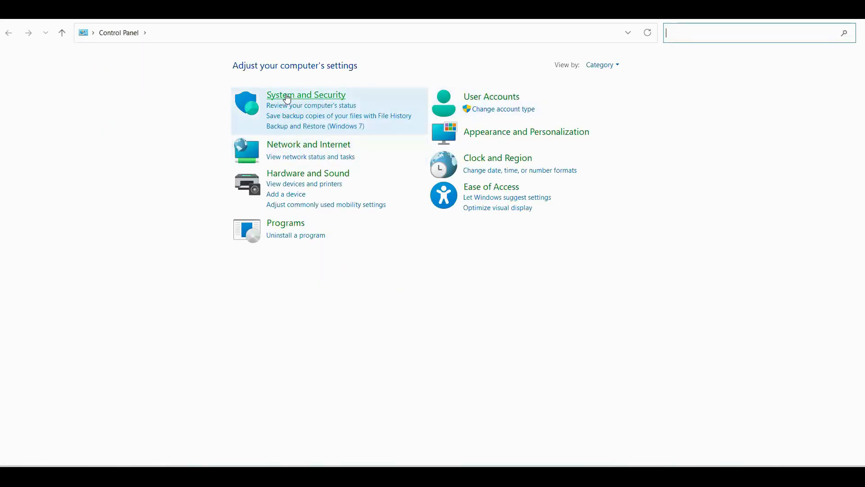
pyautogui.click(288, 97)
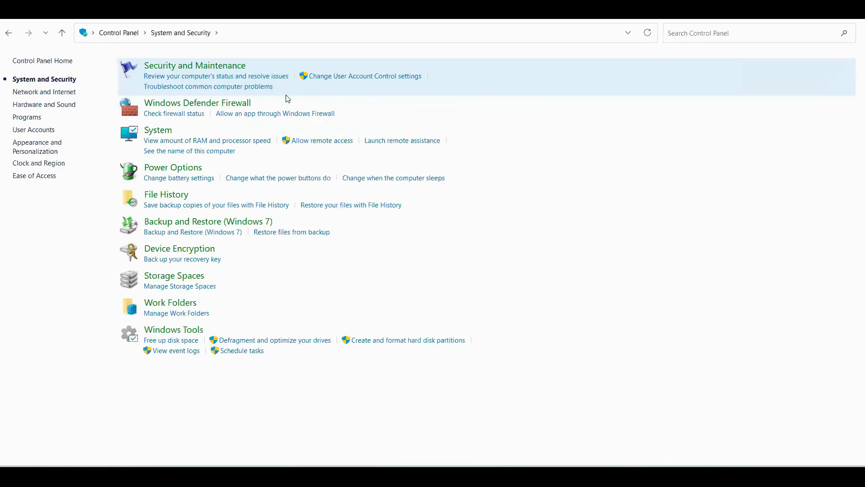
pyautogui.click(157, 133)
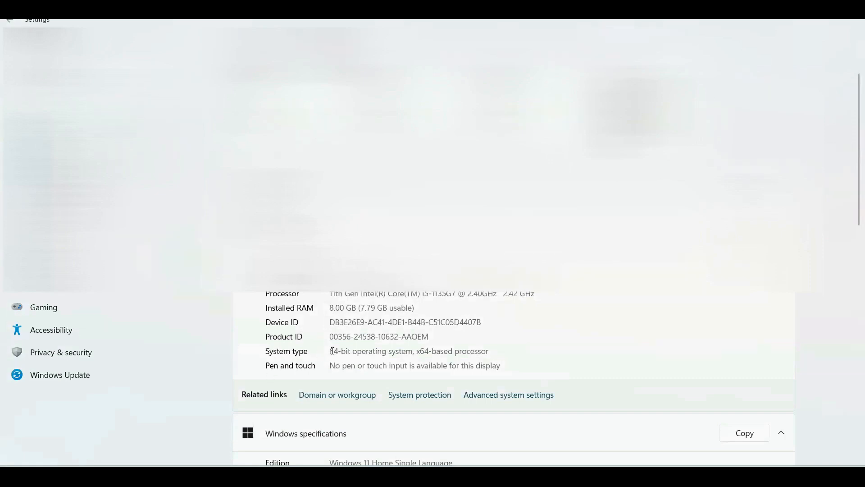
pyautogui.moveTo(333, 351); pyautogui.dragTo(496, 351)
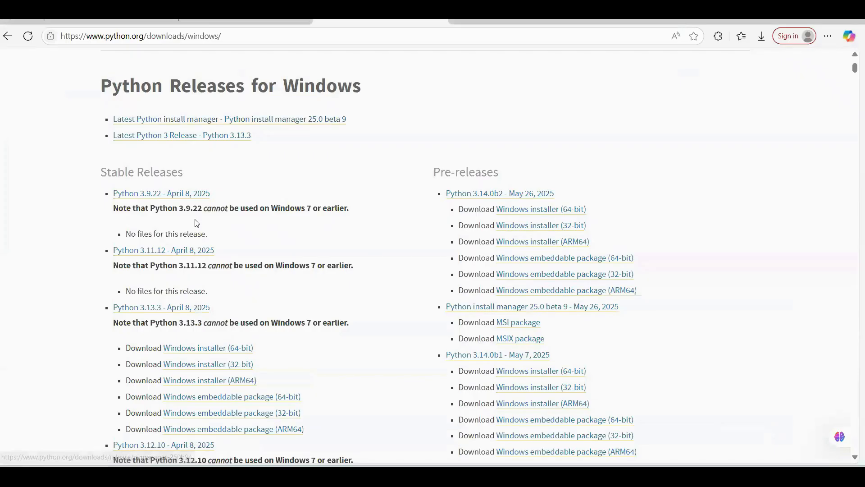
# - Download the Python 3.13.3 64-bit Windows installer, show it in its folder, and sort the files by newest modified date
pyautogui.click(221, 351)
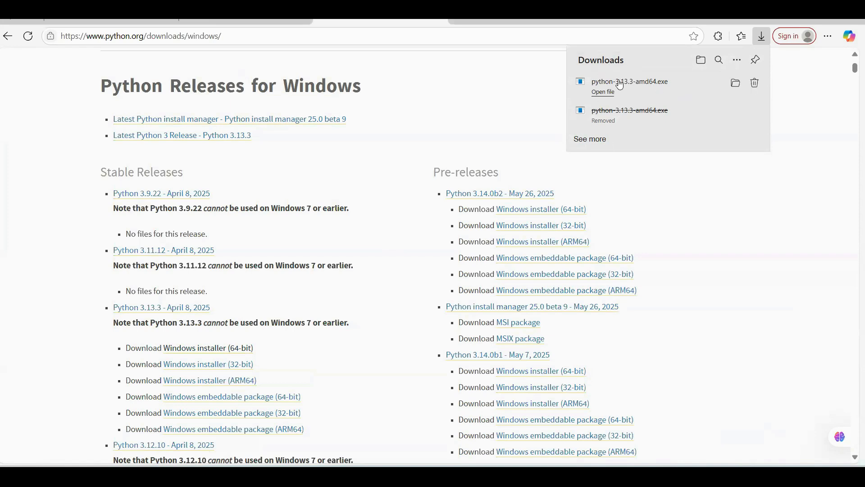
pyautogui.click(736, 83)
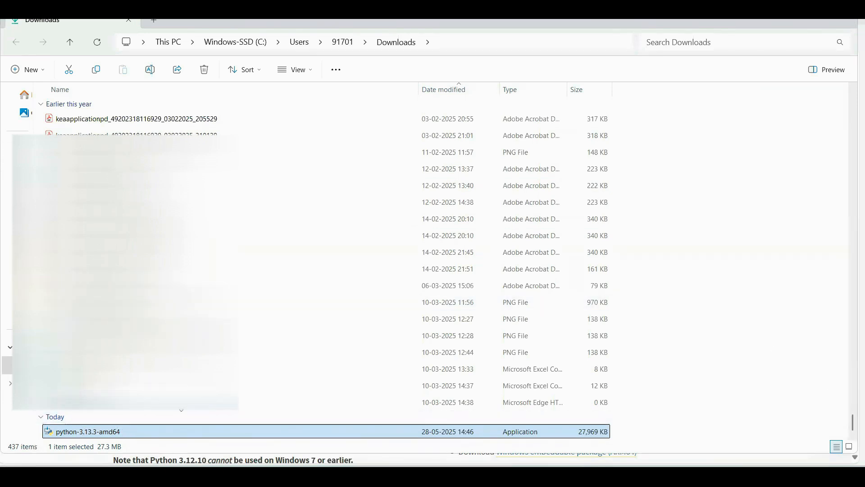
pyautogui.click(424, 83)
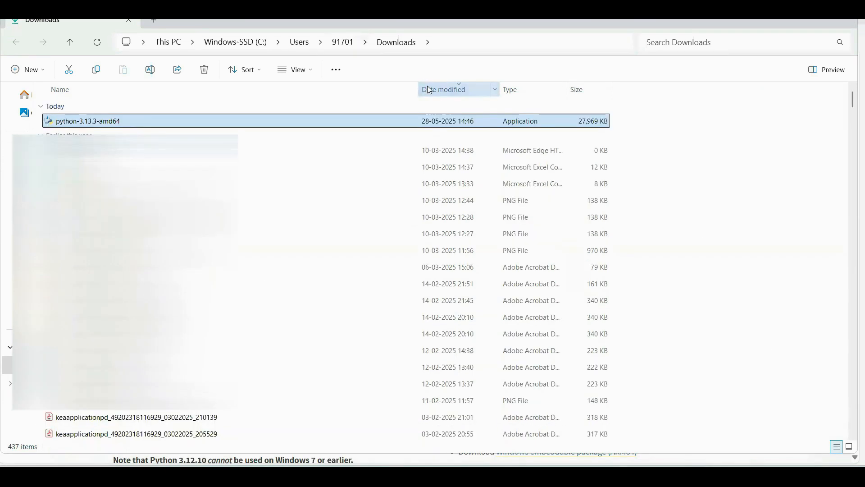
# - Run the python-3.13.3-amd64 installer, install Python with the default settings, and close the setup
pyautogui.doubleClick(90, 121)
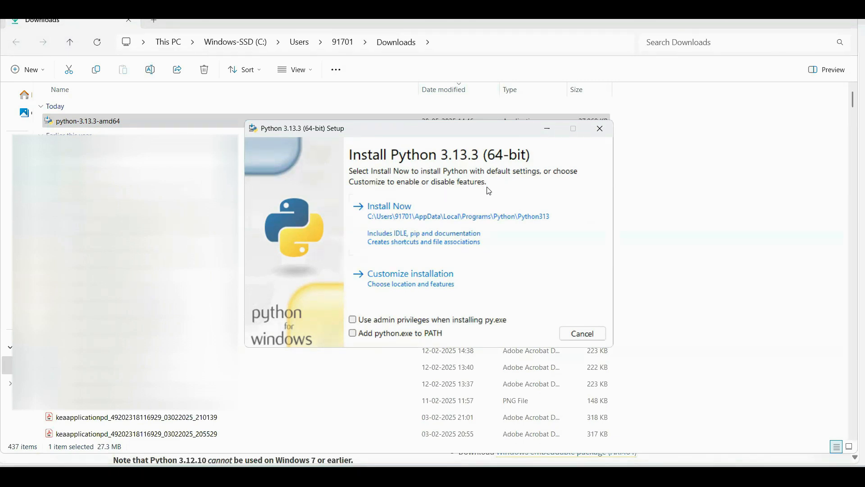
pyautogui.click(390, 207)
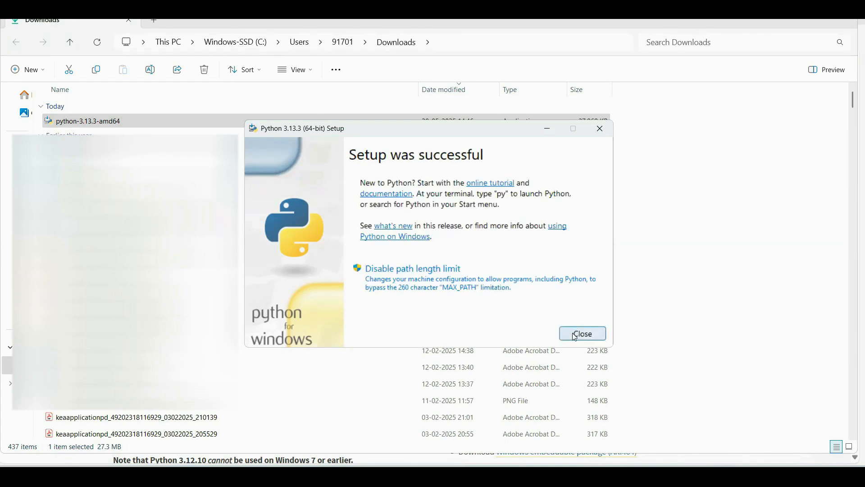
pyautogui.click(576, 338)
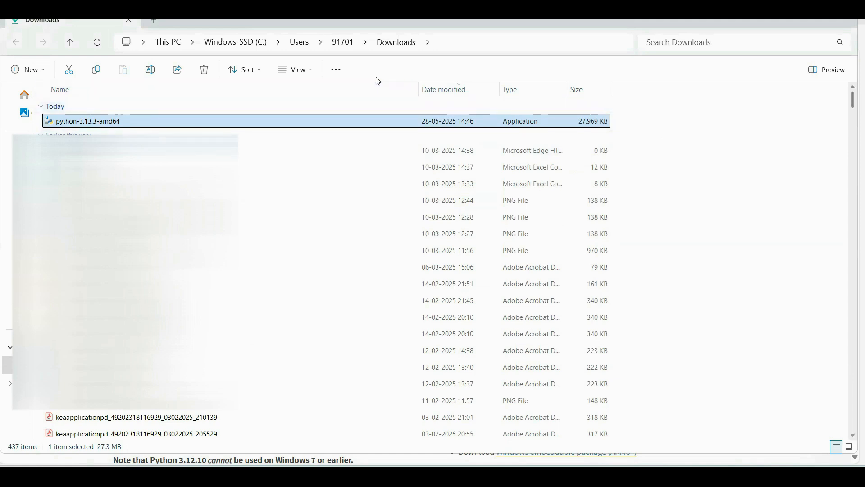
# - Copy the Downloads folder's path from File Explorer and open a maximized Command Prompt window
pyautogui.click(443, 44)
pyautogui.hotkey('ctrl', 'c')
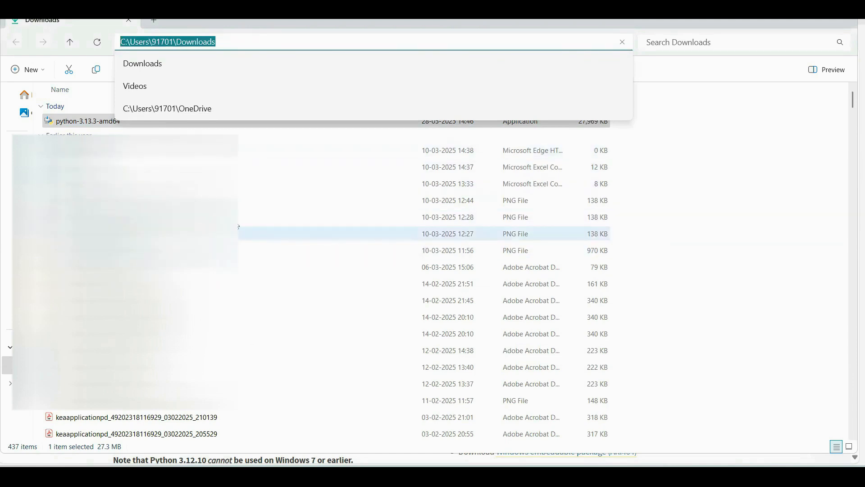
pyautogui.moveTo(530, 477)
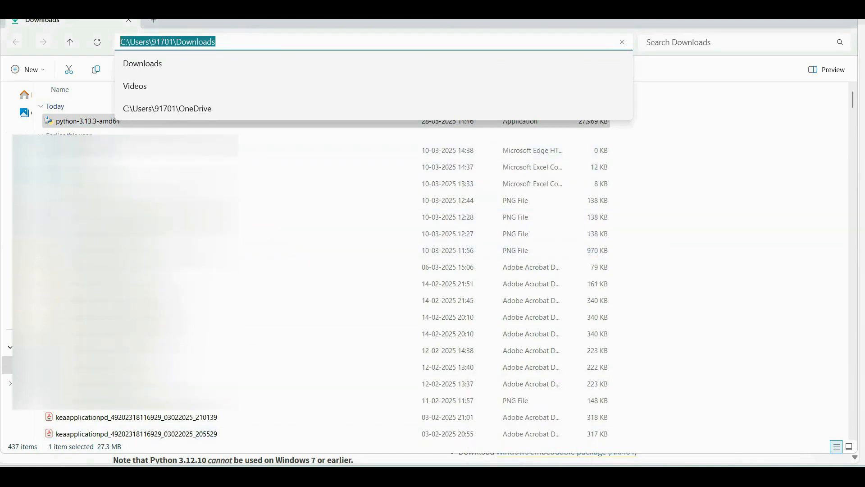
pyautogui.click(311, 477)
pyautogui.write('comma')
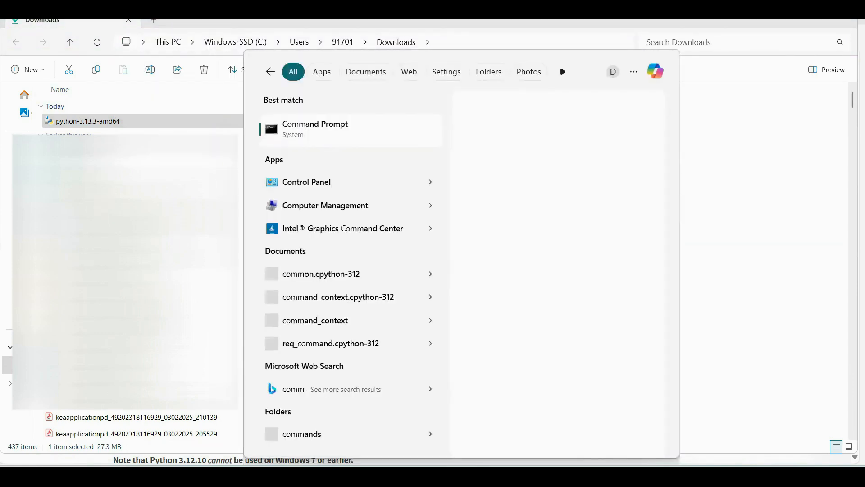
pyautogui.click(306, 131)
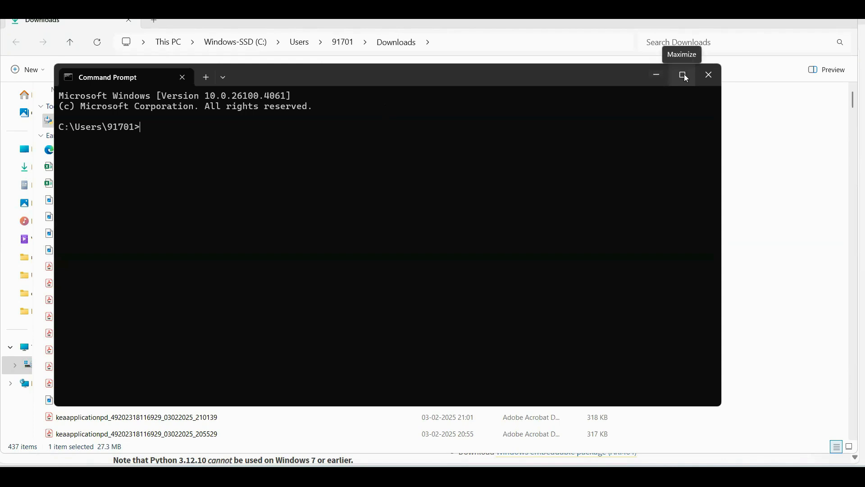
pyautogui.click(683, 76)
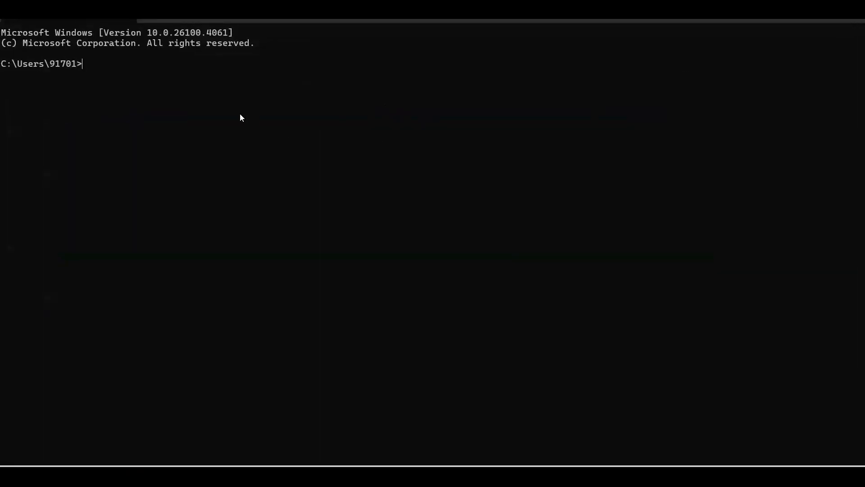
# - Change the Command Prompt's working directory to the copied Downloads path with the cd command
pyautogui.write('cd')
pyautogui.hotkey('ctrl', 'v')
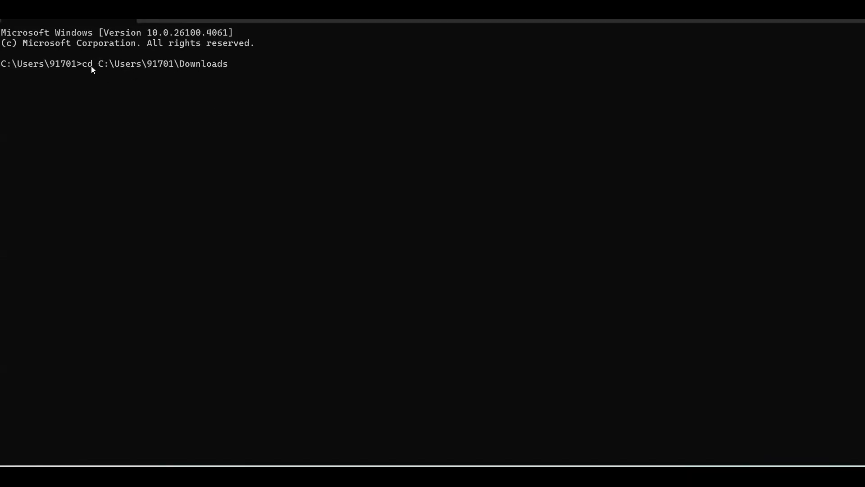
pyautogui.press('Return')
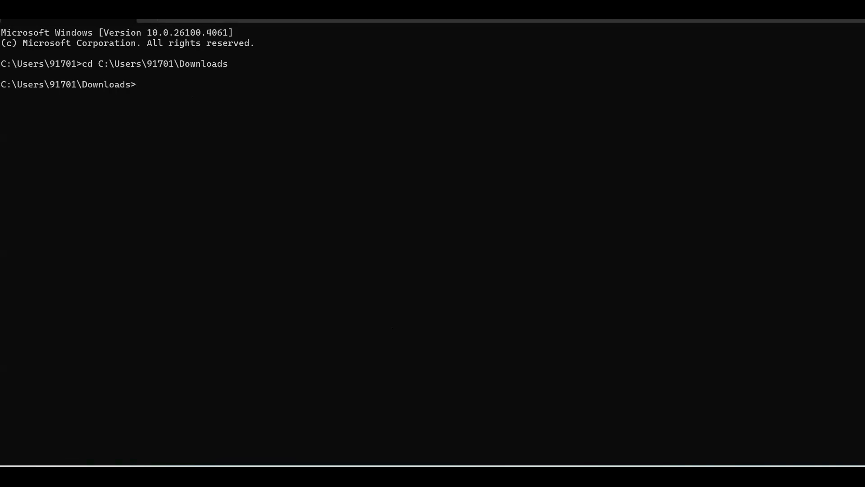
# - Switch to Notepad++ and write a=100 and print(a) on the first two lines of the empty new 1 document
pyautogui.click(44, 48)
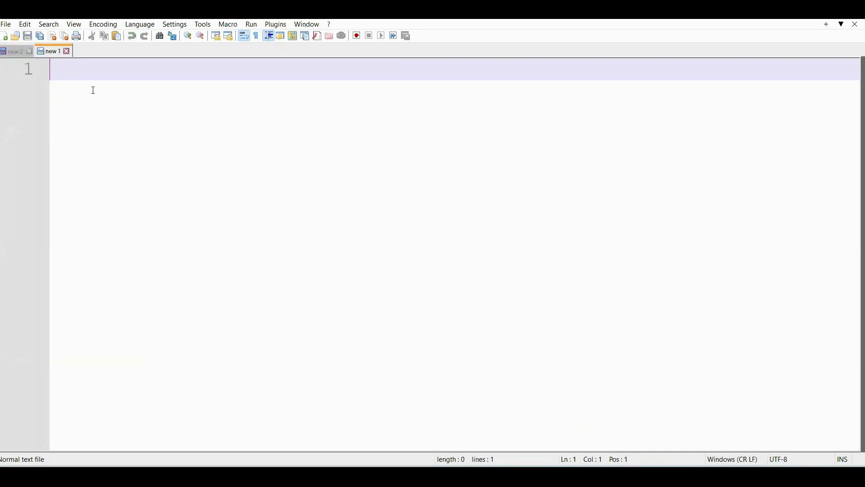
pyautogui.write('i')
pyautogui.press('BackSpace')
pyautogui.write('a=100')
pyautogui.press('Return')
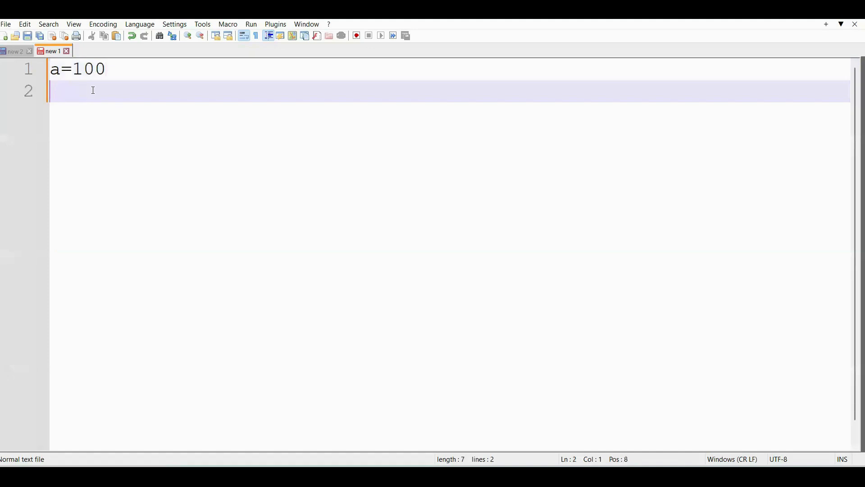
pyautogui.write('print')
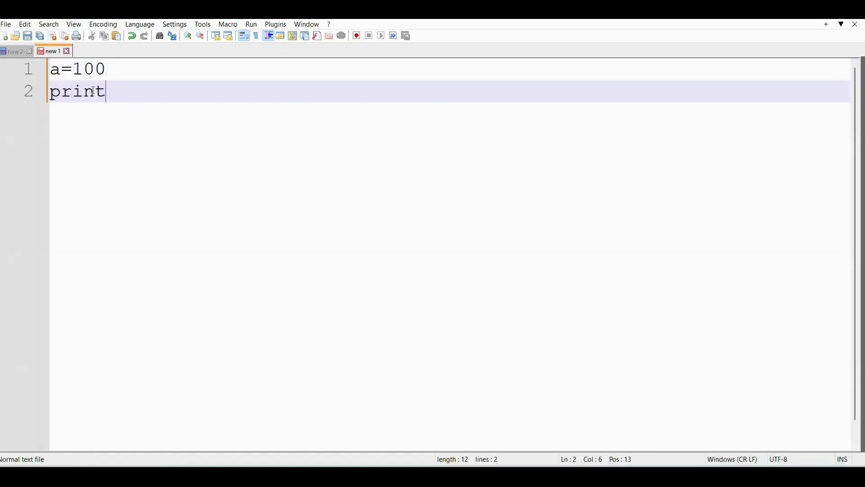
pyautogui.write('(a)')
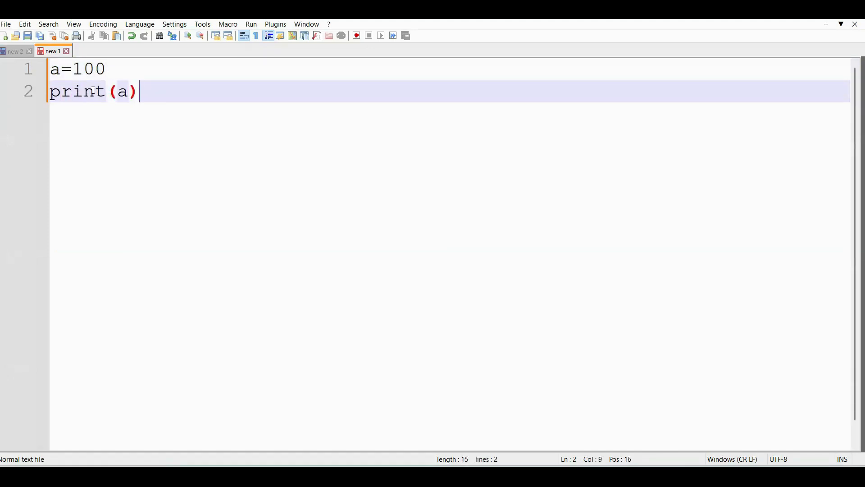
# - Leave one blank line below print(a) and add b="welcome" followed by print(b) on the line below
pyautogui.press('Return')
pyautogui.press('Return')
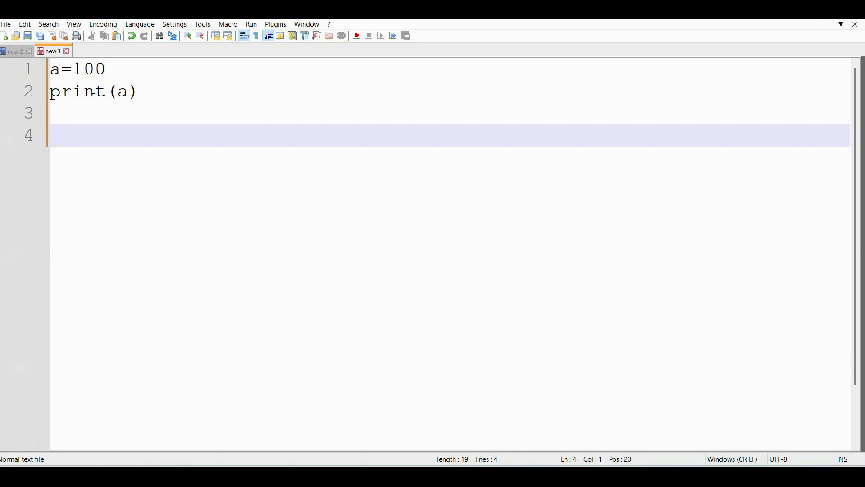
pyautogui.write('b="welcome')
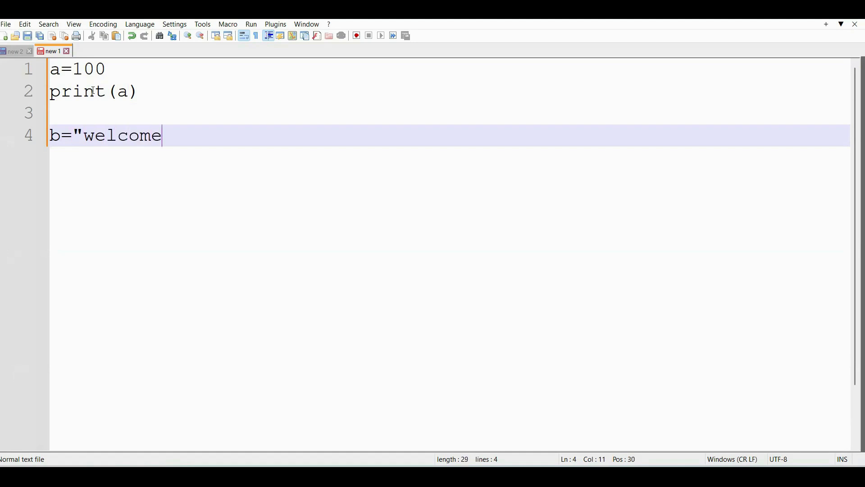
pyautogui.write('"')
pyautogui.press('Return')
pyautogui.write('print')
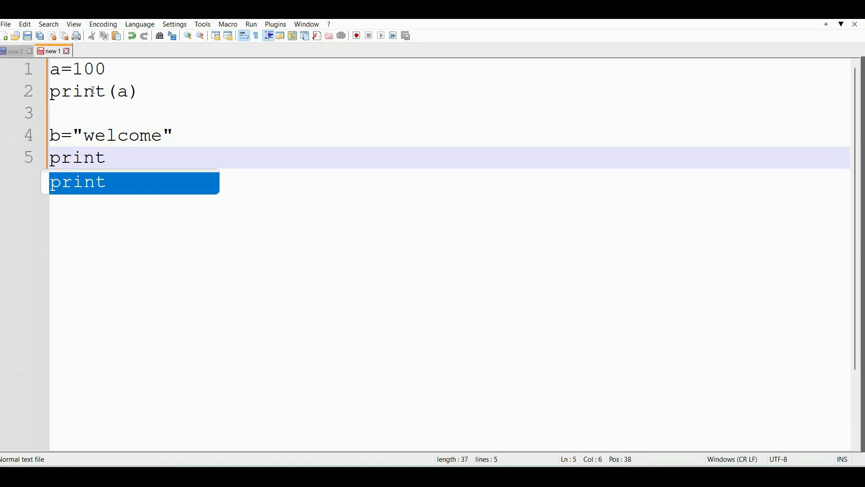
pyautogui.write('(b)')
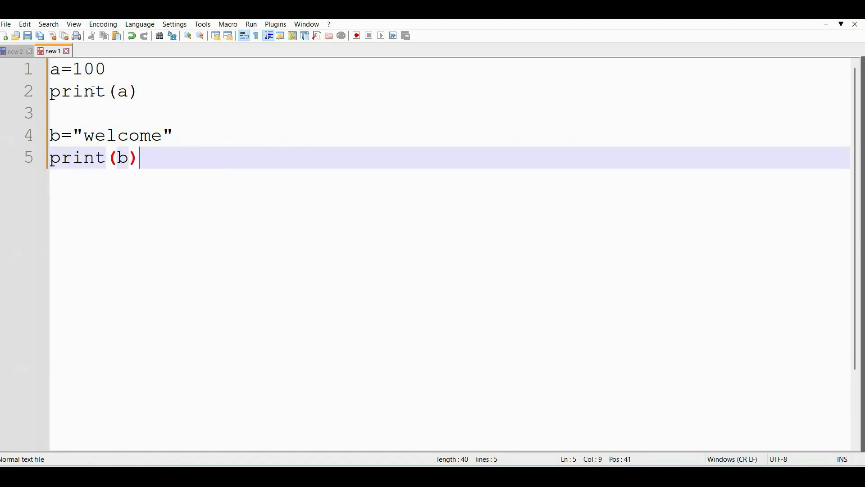
# - Open Save As for the new script in the Downloads folder and name the file first_program.py
pyautogui.click(6, 25)
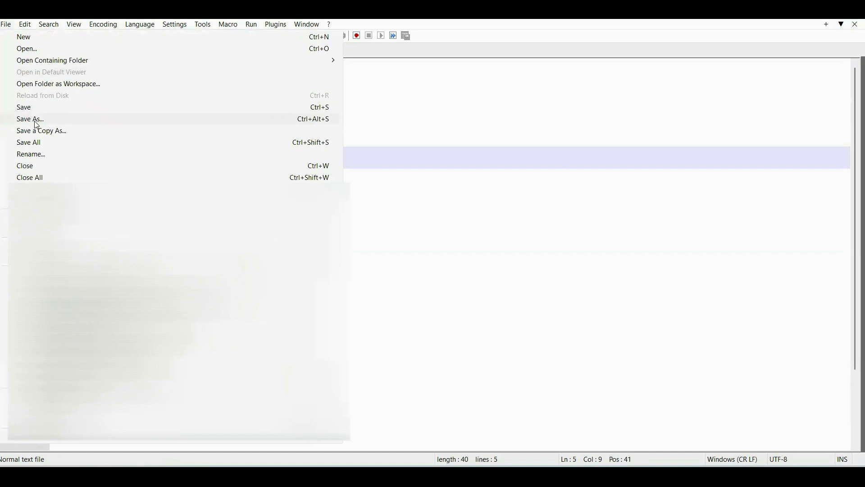
pyautogui.click(37, 120)
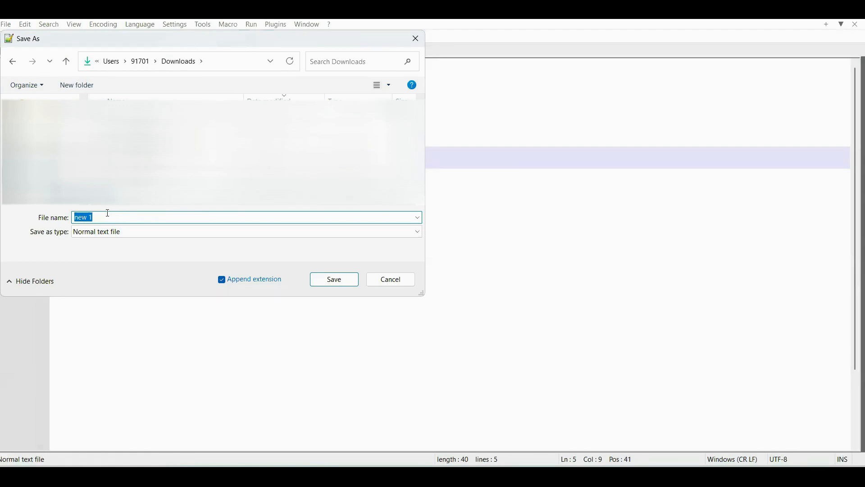
pyautogui.write('first')
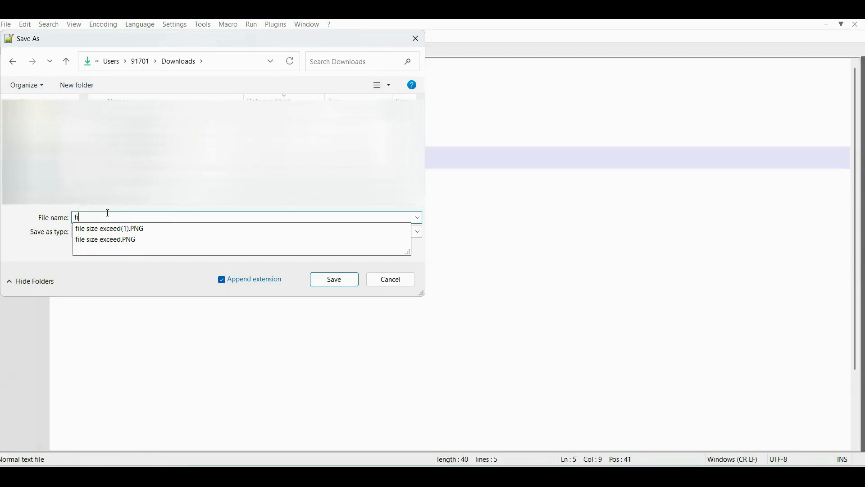
pyautogui.press('BackSpace')
pyautogui.press('BackSpace')
pyautogui.press('BackSpace')
pyautogui.press('BackSpace')
pyautogui.press('BackSpace')
pyautogui.write('first_program')
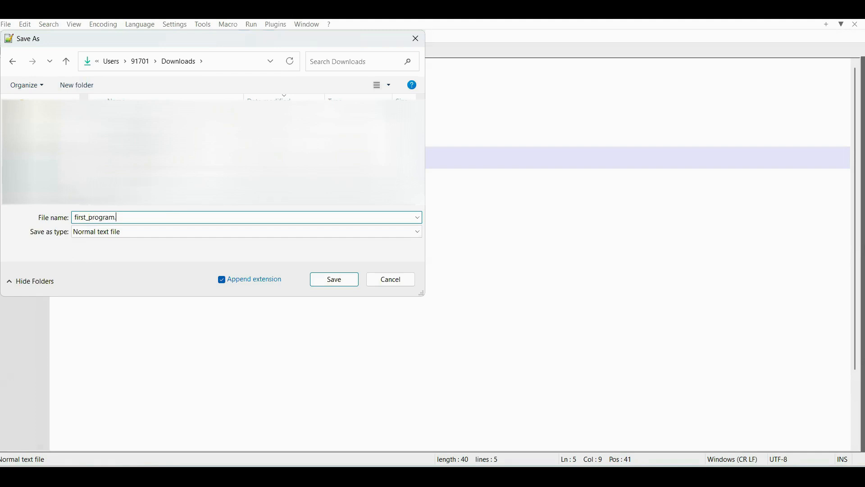
pyautogui.write('.py')
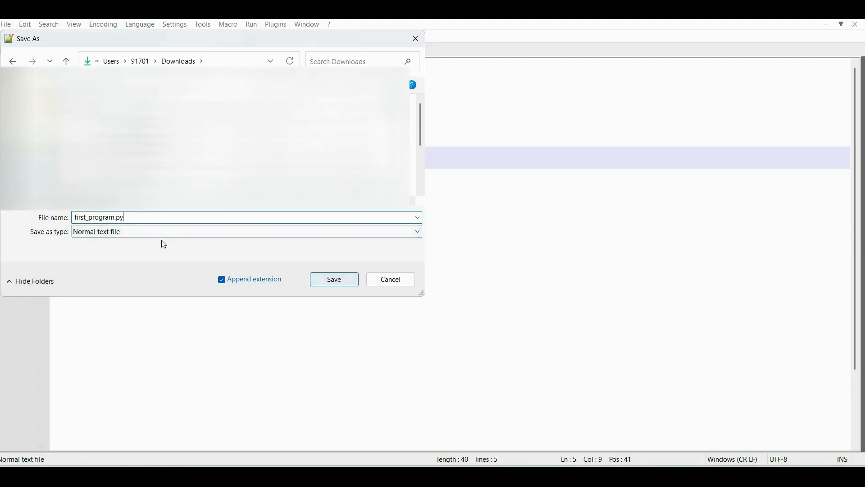
# - Set the save type to Python file and save the script in Downloads
pyautogui.click(141, 233)
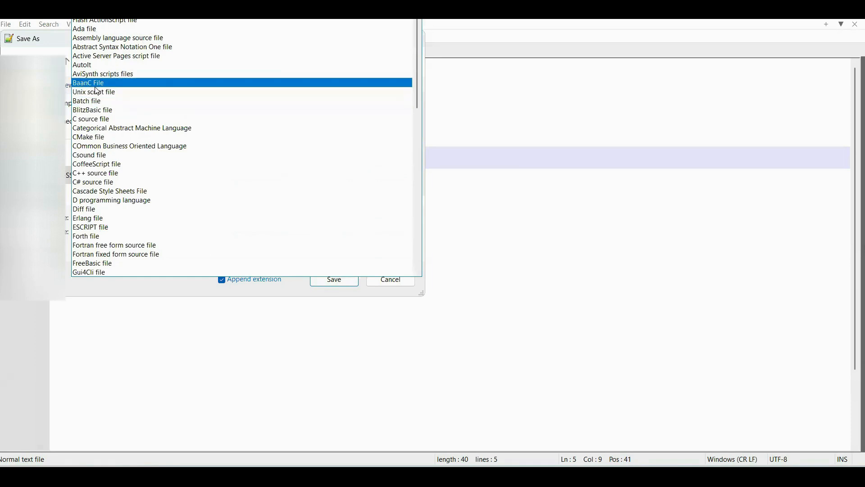
pyautogui.press('p')
pyautogui.press('p')
pyautogui.press('p')
pyautogui.press('p')
pyautogui.press('p')
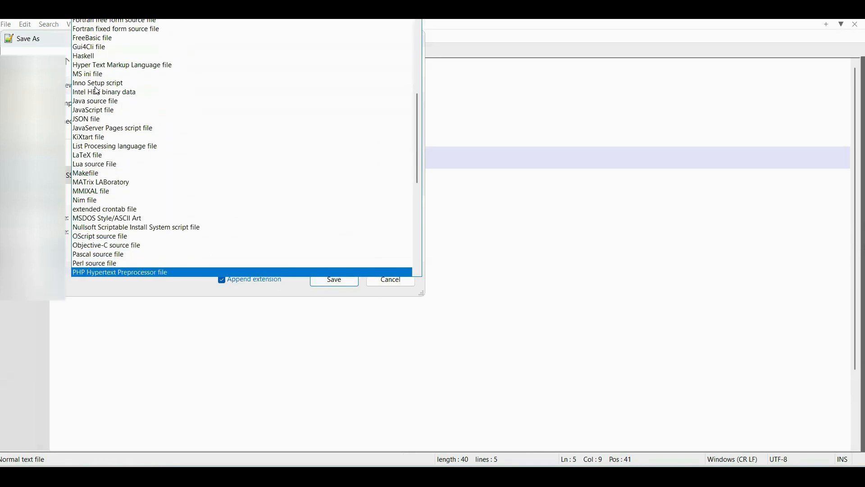
pyautogui.press('p')
pyautogui.press('p')
pyautogui.press('p')
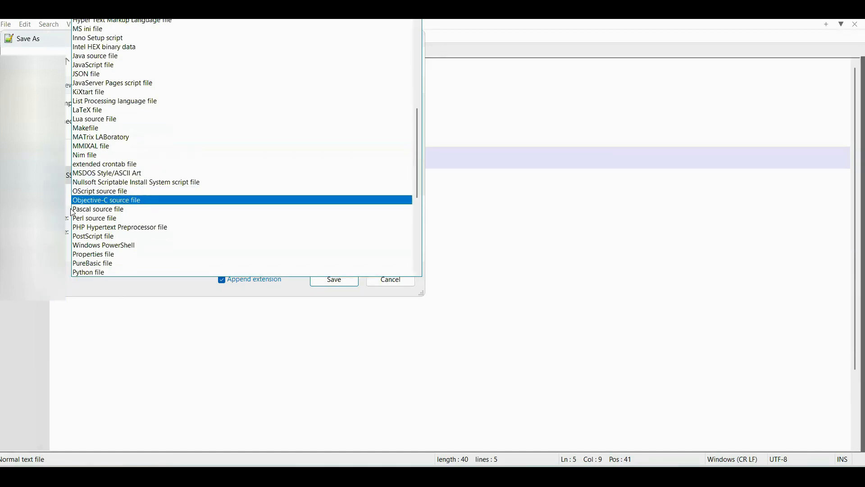
pyautogui.click(76, 270)
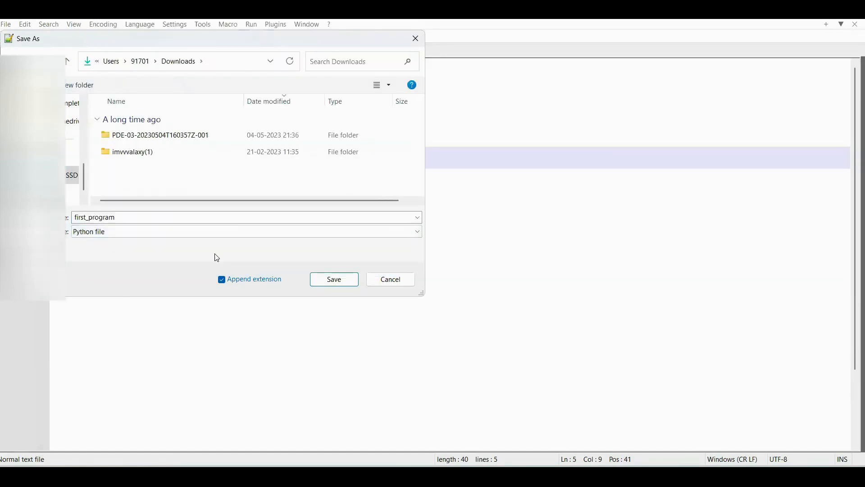
pyautogui.click(337, 281)
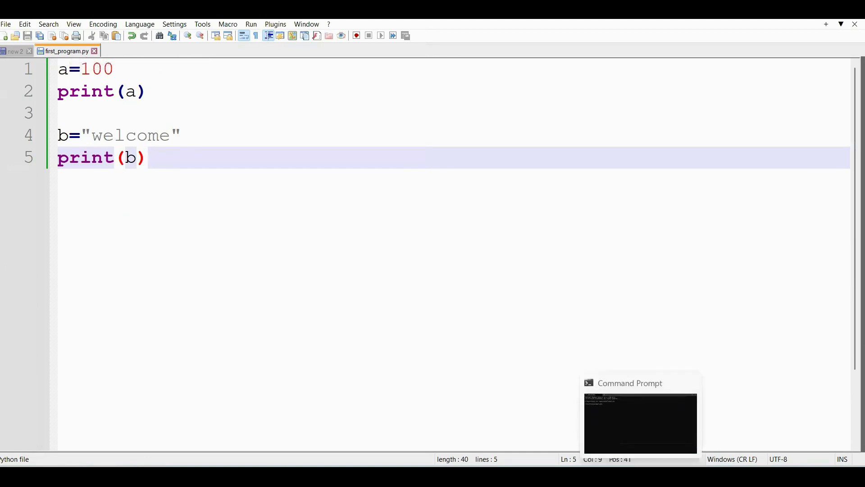
# - Switch to Command Prompt and enter the command python first_program.py at the Downloads prompt, checking the script in Notepad++
pyautogui.click(641, 475)
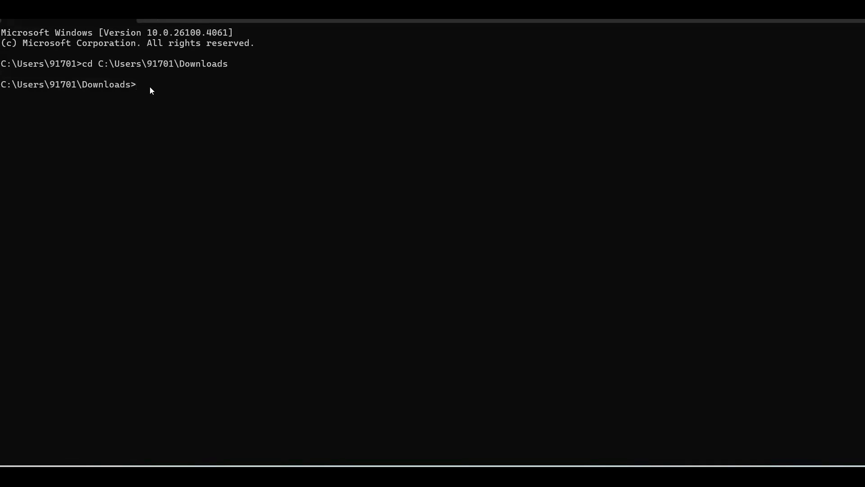
pyautogui.write('python first_program.py')
pyautogui.click(541, 476)
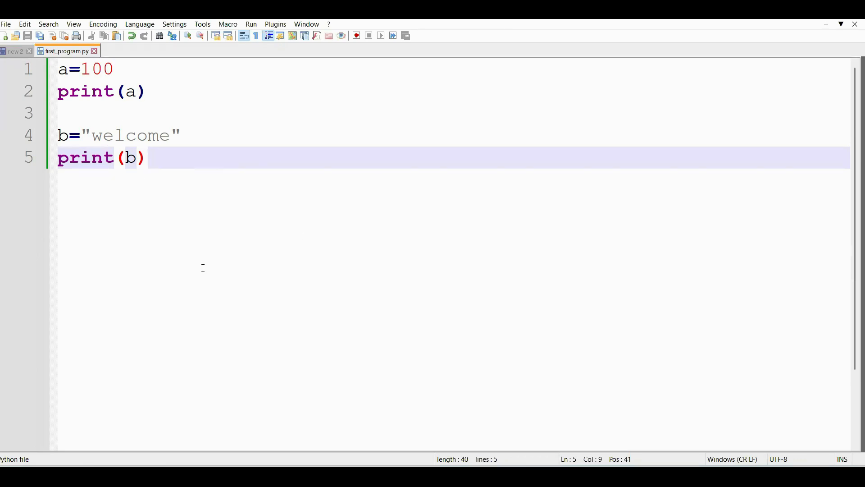
pyautogui.moveTo(641, 477)
pyautogui.click(641, 424)
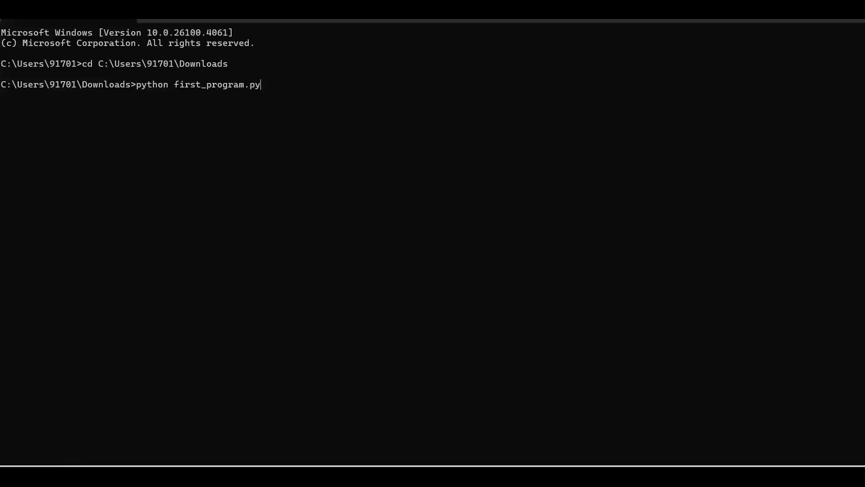